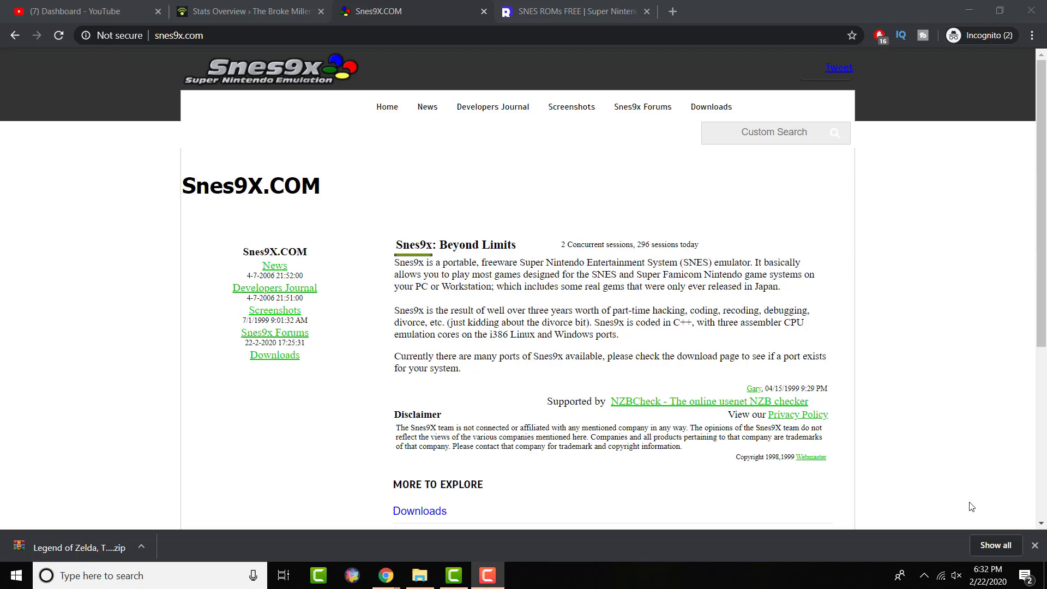
- Open the Snes9x downloads page, view the Super Nintendo ROM list on downloadroms.io, and dismiss the browser's download bar
{"action": "left_click", "coordinate": [699, 111]}
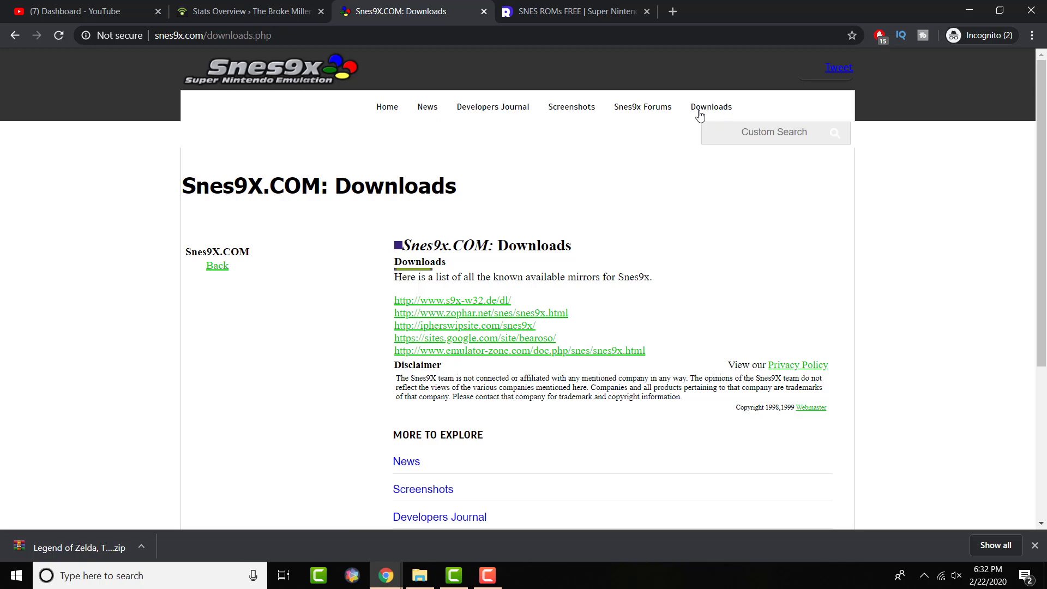
{"action": "left_click", "coordinate": [587, 12]}
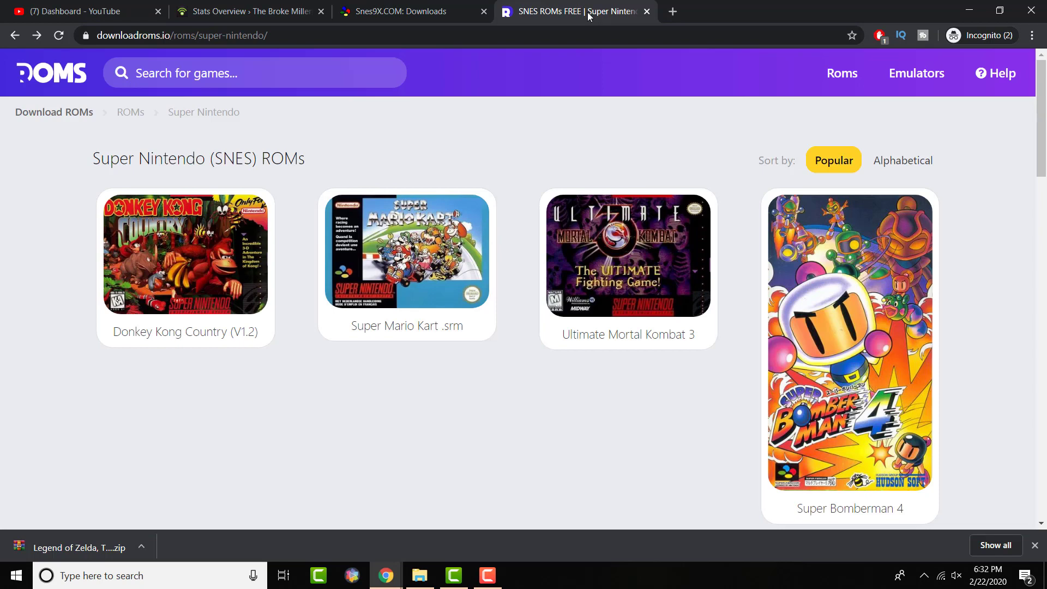
{"action": "scroll", "coordinate": [590, 254], "scroll_direction": "down", "scroll_amount": 6}
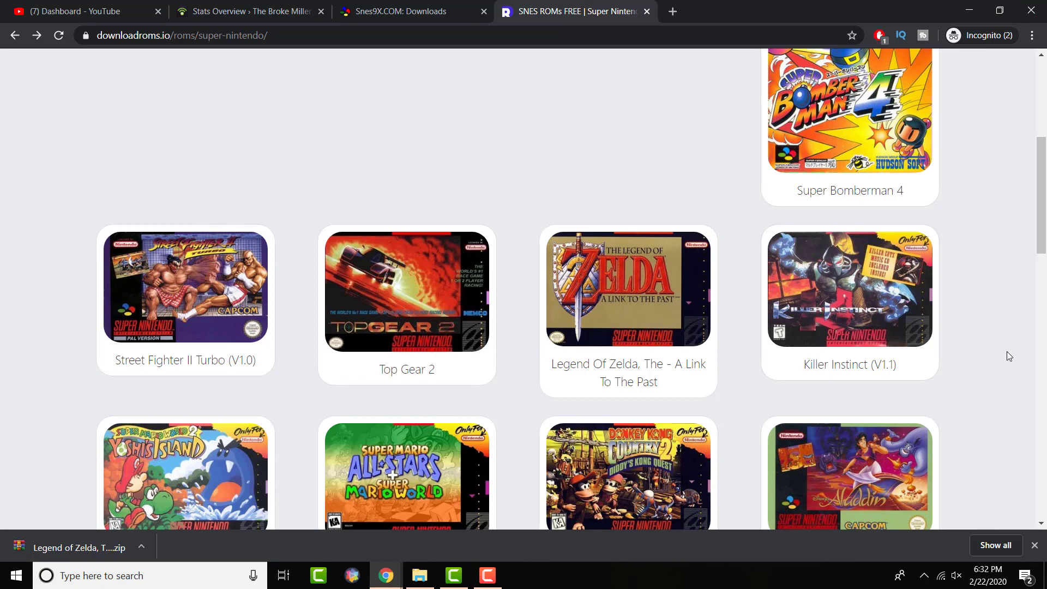
{"action": "left_click", "coordinate": [1034, 545]}
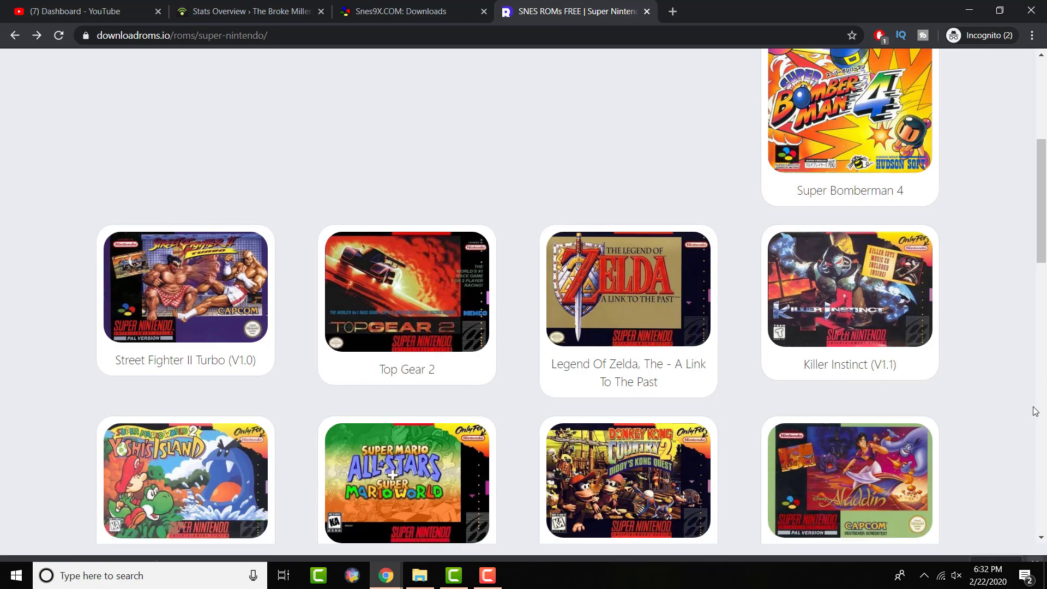
- Switch from the browser to the snes9x-1.60-win32-x64 folder and launch snes9x-x64.exe
{"action": "left_click", "coordinate": [969, 10]}
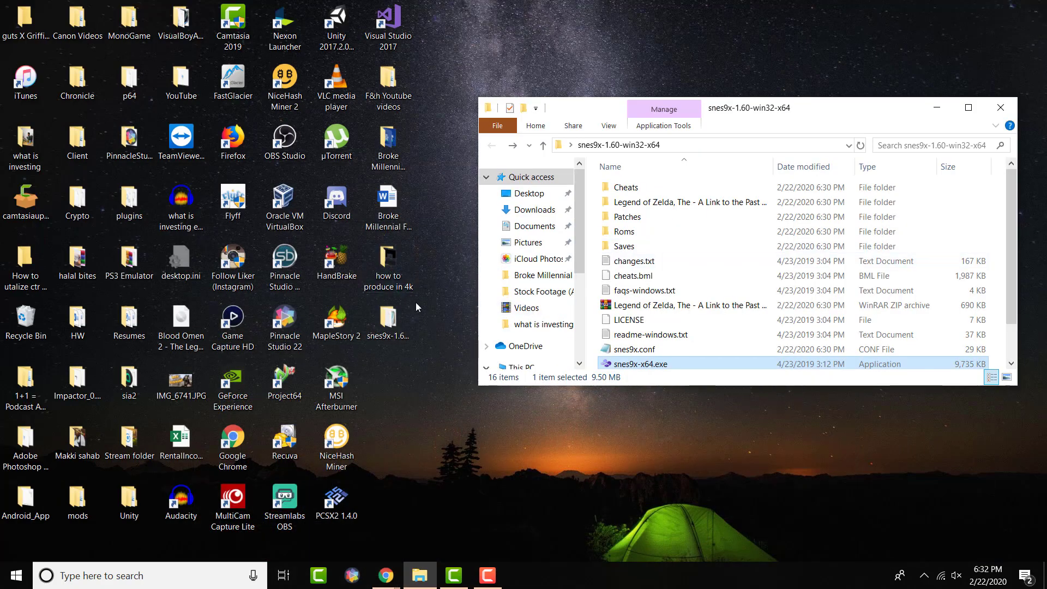
{"action": "left_click", "coordinate": [384, 347]}
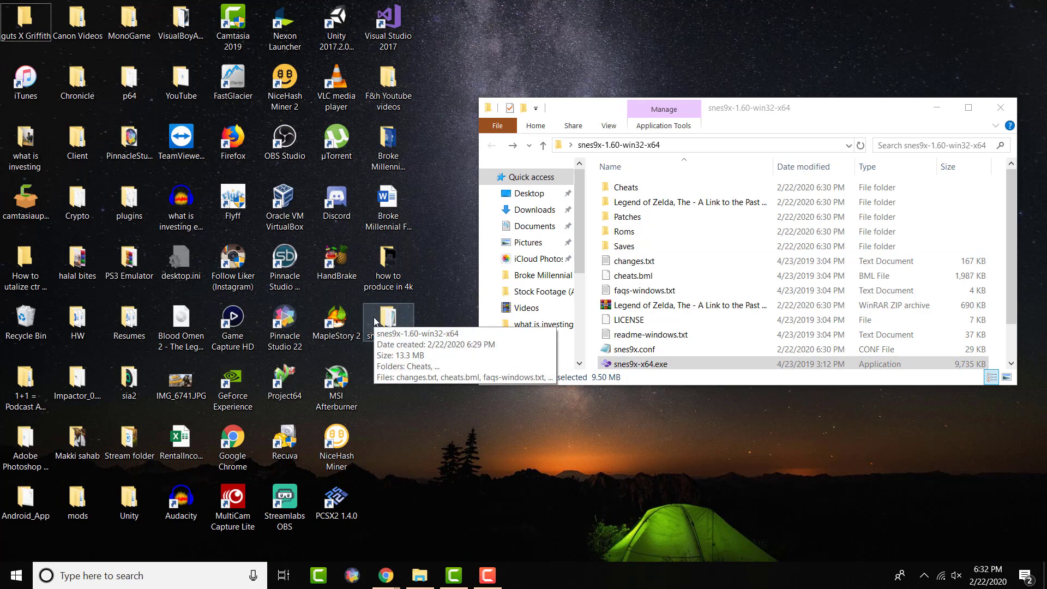
{"action": "left_click", "coordinate": [659, 332]}
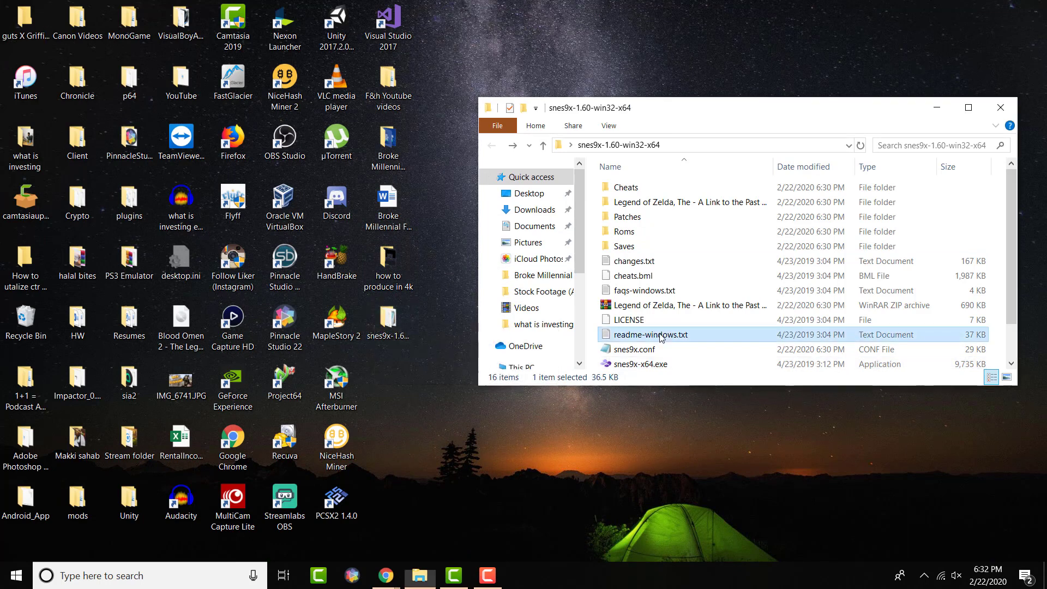
{"action": "scroll", "coordinate": [660, 333], "scroll_direction": "down", "scroll_amount": 1}
{"action": "left_click", "coordinate": [659, 333]}
{"action": "scroll", "coordinate": [659, 332], "scroll_direction": "down", "scroll_amount": 1}
{"action": "left_click", "coordinate": [659, 333]}
{"action": "scroll", "coordinate": [659, 333], "scroll_direction": "down", "scroll_amount": 1}
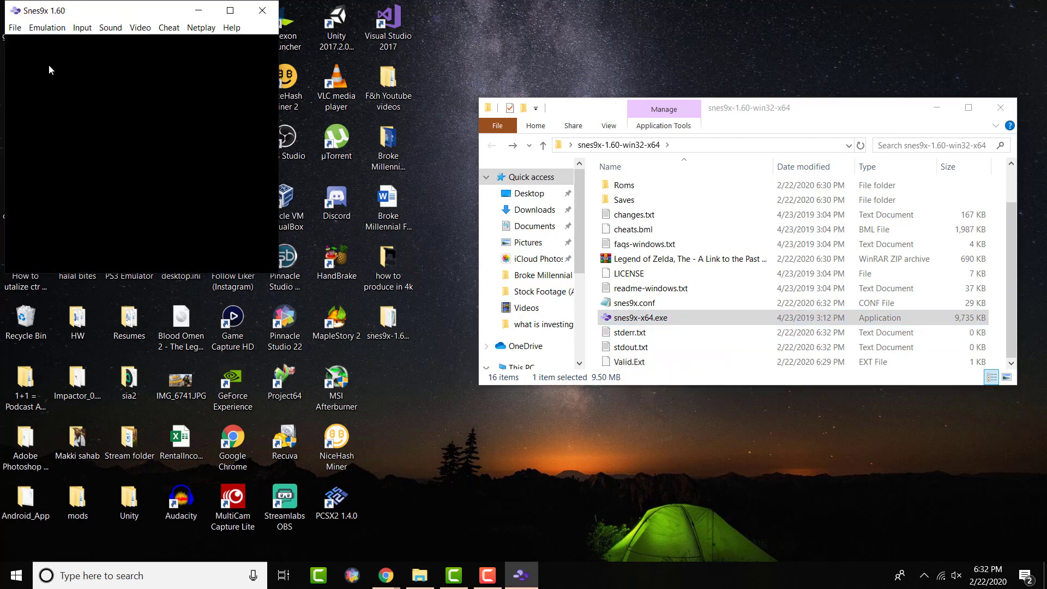
- Load the ROM "Legend of Zelda, The - A Link to the Past (U) [!].smc" and maximize the emulator window
{"action": "left_click", "coordinate": [12, 28]}
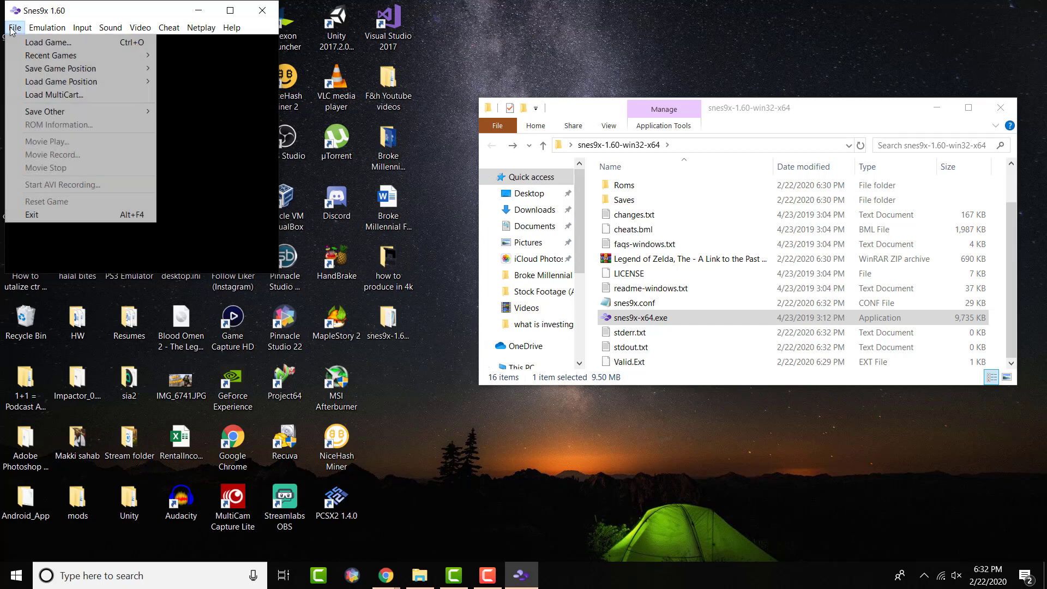
{"action": "left_click", "coordinate": [39, 44]}
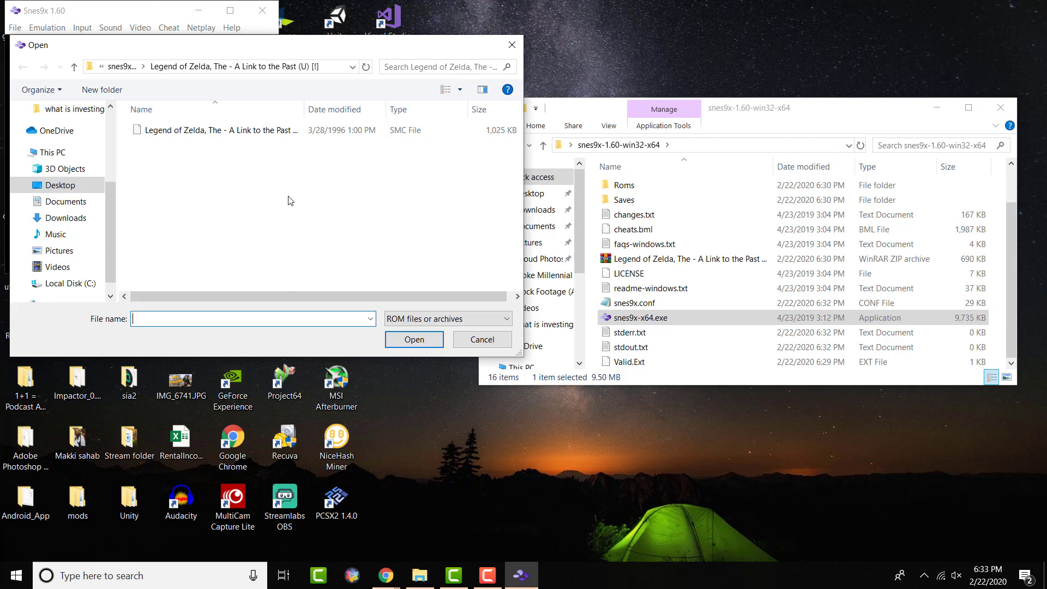
{"action": "left_click", "coordinate": [263, 136]}
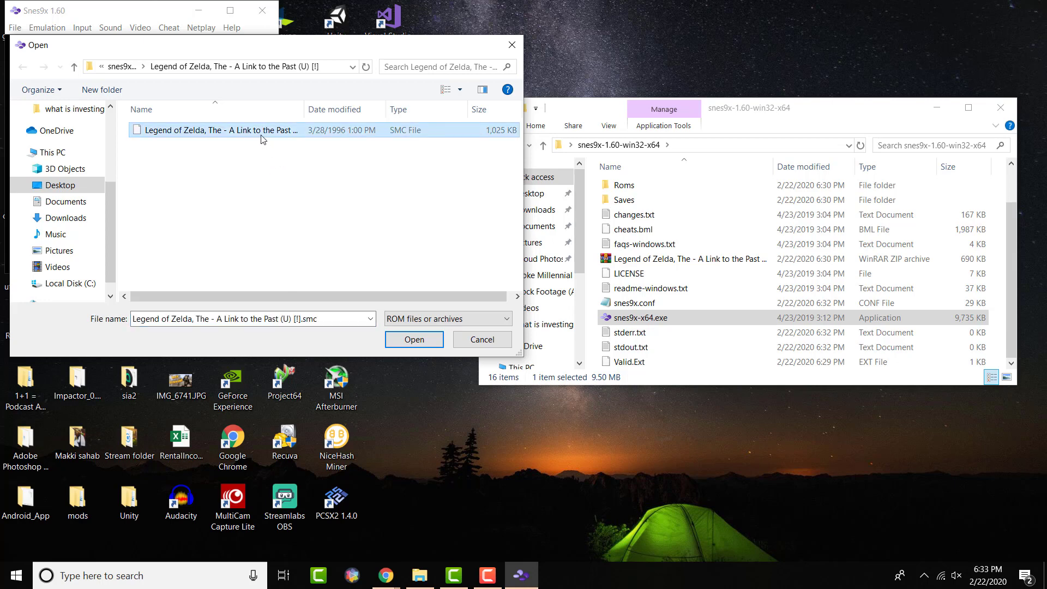
{"action": "double_click", "coordinate": [261, 134]}
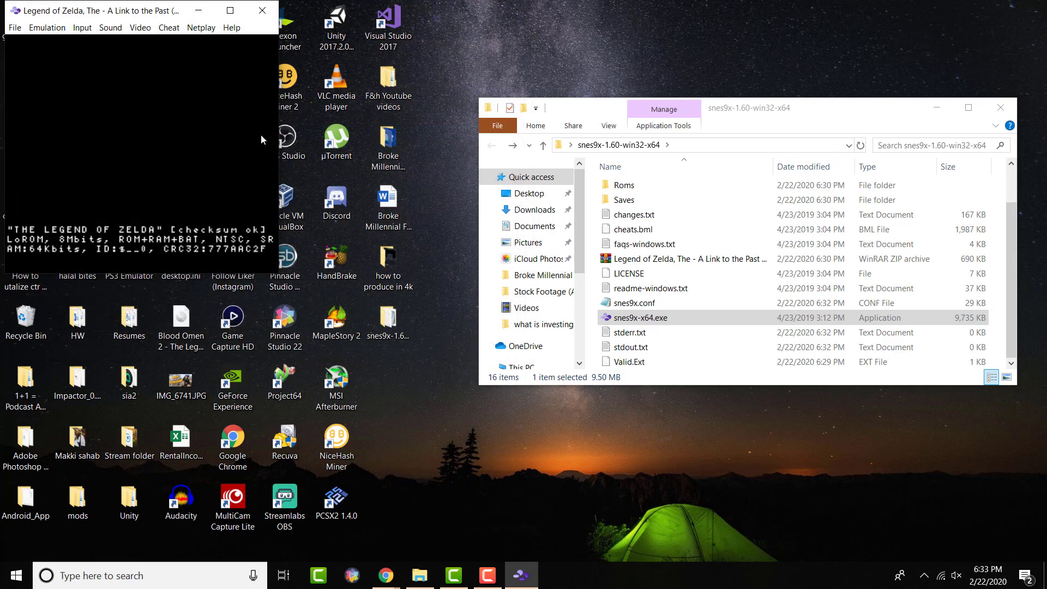
{"action": "double_click", "coordinate": [156, 12]}
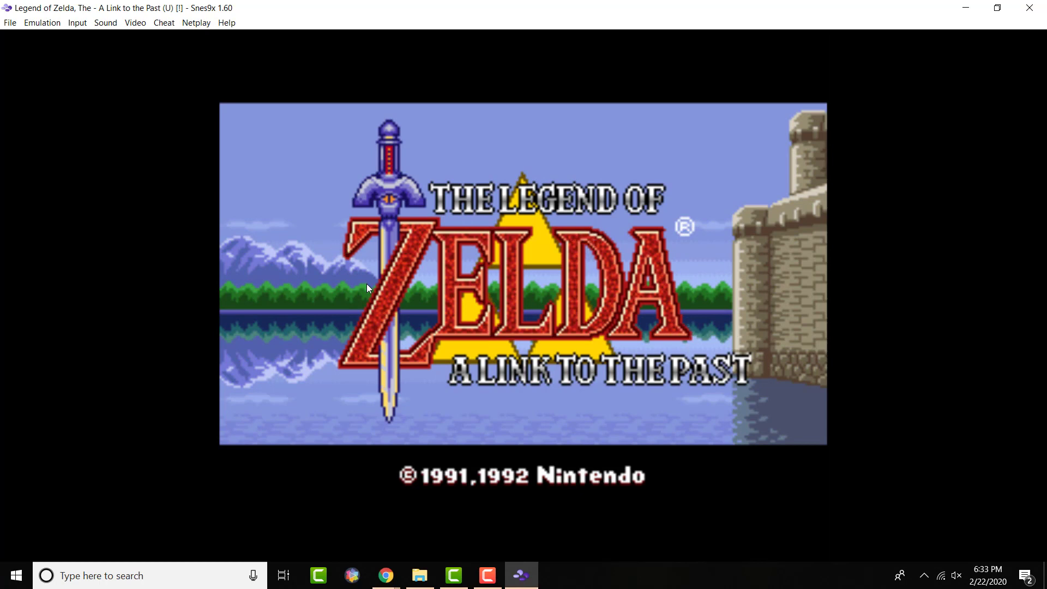
- Proceed from the title screen and register a player named FFE in the first save slot
{"action": "key", "text": "Return"}
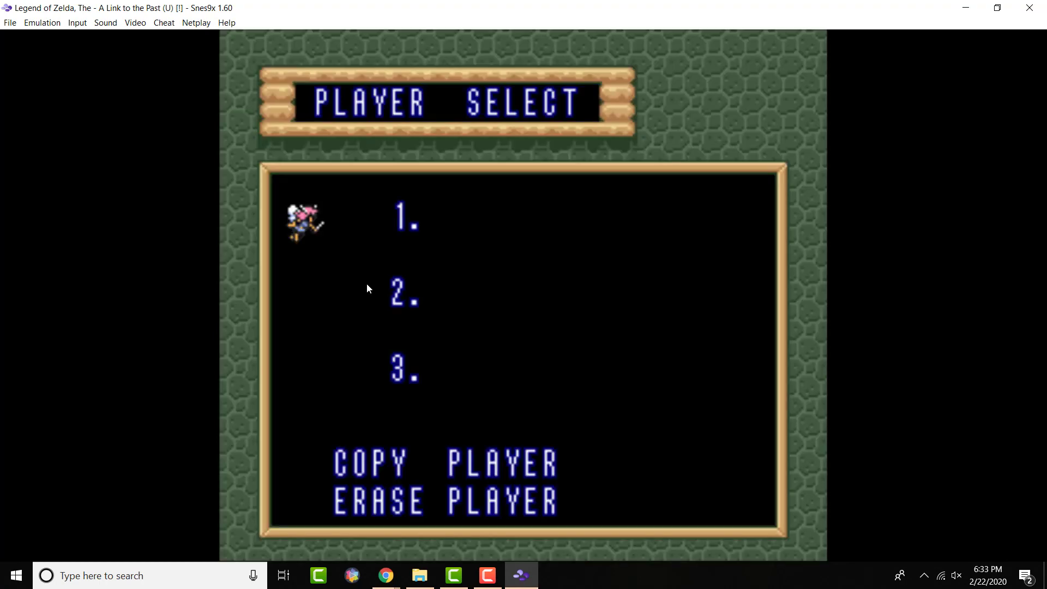
{"action": "key", "text": "Return"}
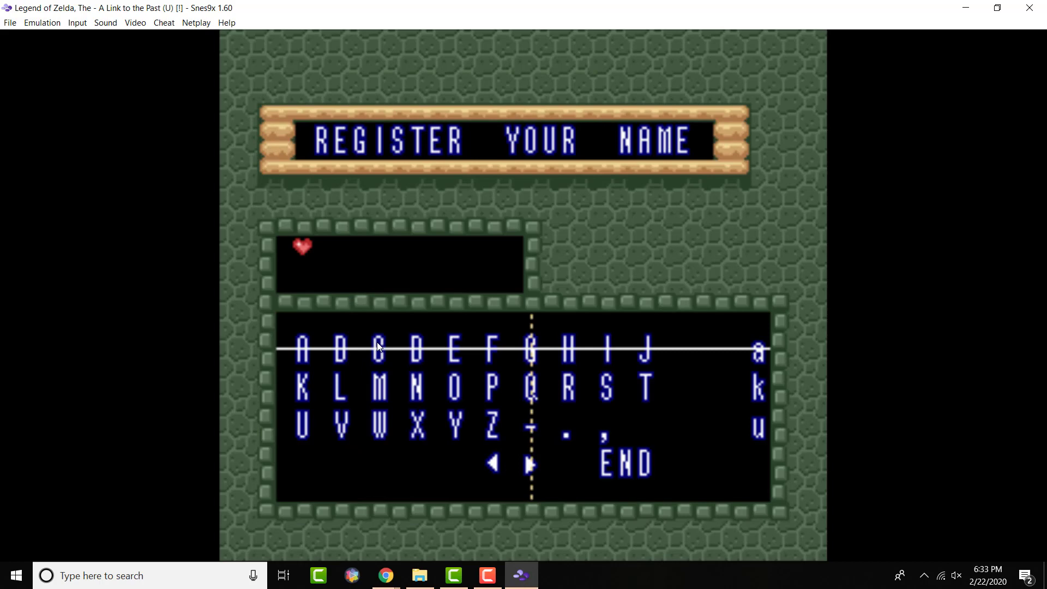
{"action": "key", "text": "Left"}
{"action": "key", "text": "c"}
{"action": "key", "text": "c"}
{"action": "key", "text": "Left"}
{"action": "key", "text": "c"}
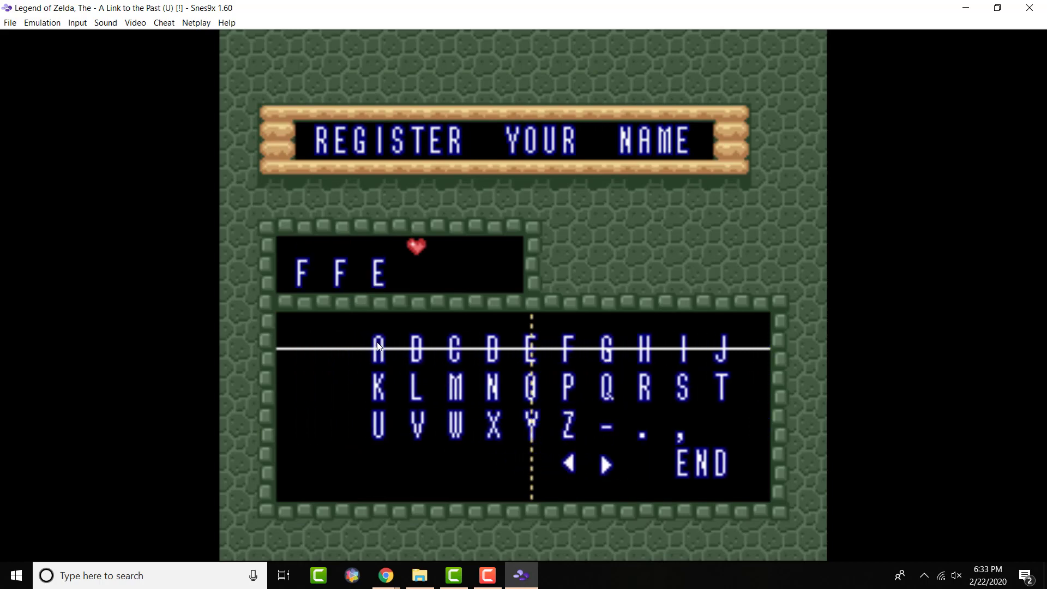
{"action": "key", "text": "Right"}
{"action": "key", "text": "Right"}
{"action": "key", "text": "Up"}
{"action": "key", "text": "Right"}
{"action": "key", "text": "c"}
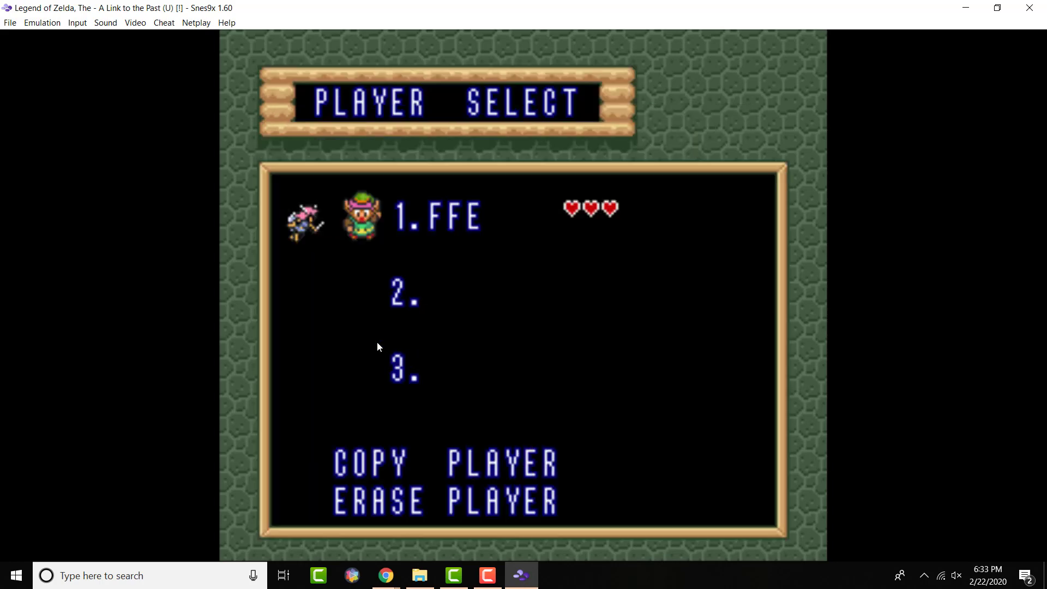
- Register a player name in the second save slot and start the game
{"action": "key", "text": "Down"}
{"action": "key", "text": "c"}
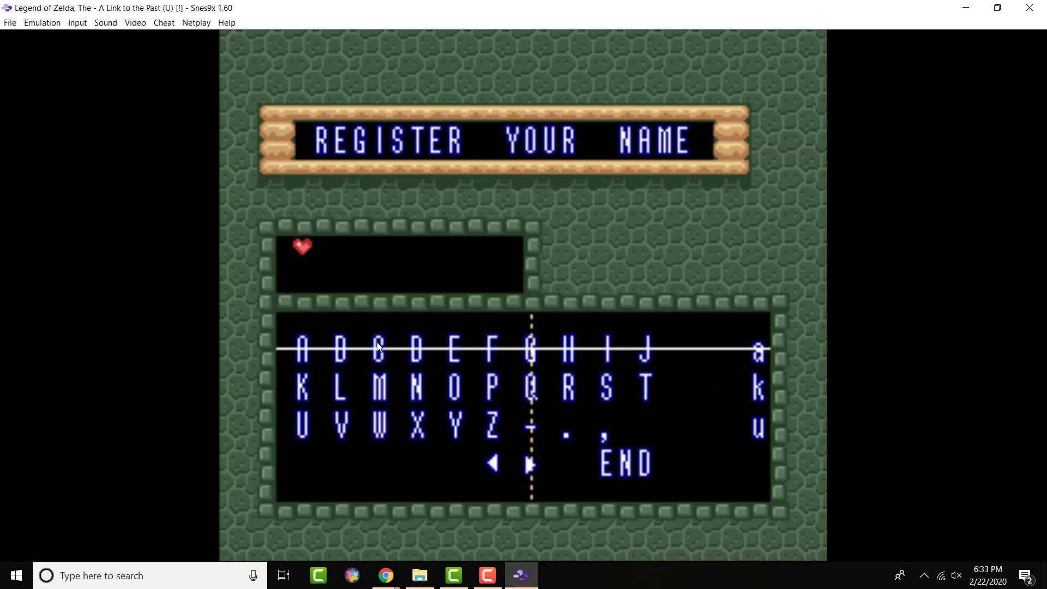
{"action": "key", "text": "Down"}
{"action": "key", "text": "Down"}
{"action": "key", "text": "Down"}
{"action": "key", "text": "Right"}
{"action": "key", "text": "Right"}
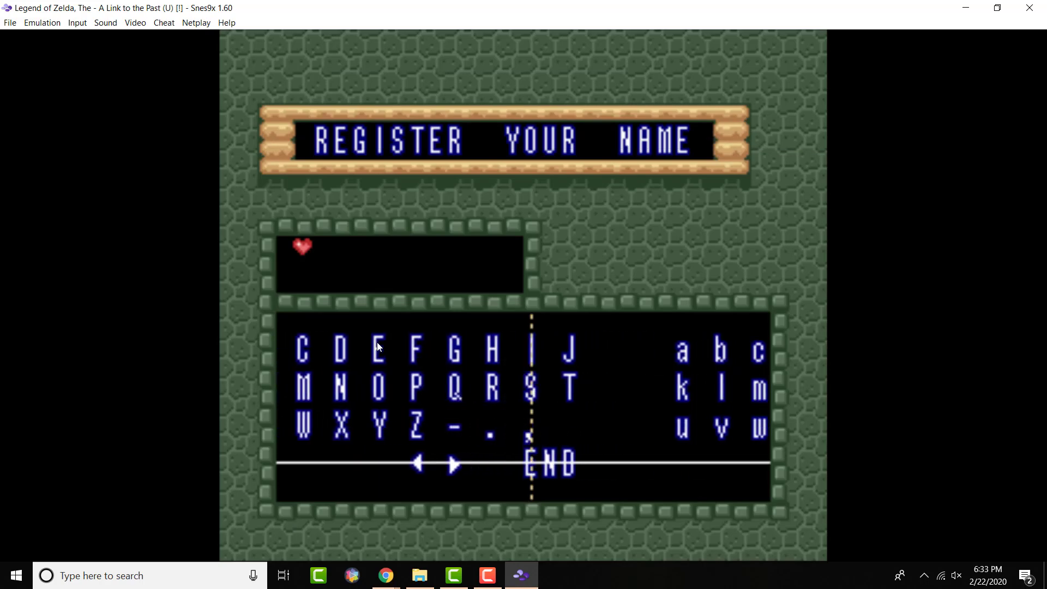
{"action": "key", "text": "Left"}
{"action": "key", "text": "c"}
{"action": "key", "text": "Up"}
{"action": "key", "text": "c"}
{"action": "key", "text": "Down"}
{"action": "key", "text": "Right"}
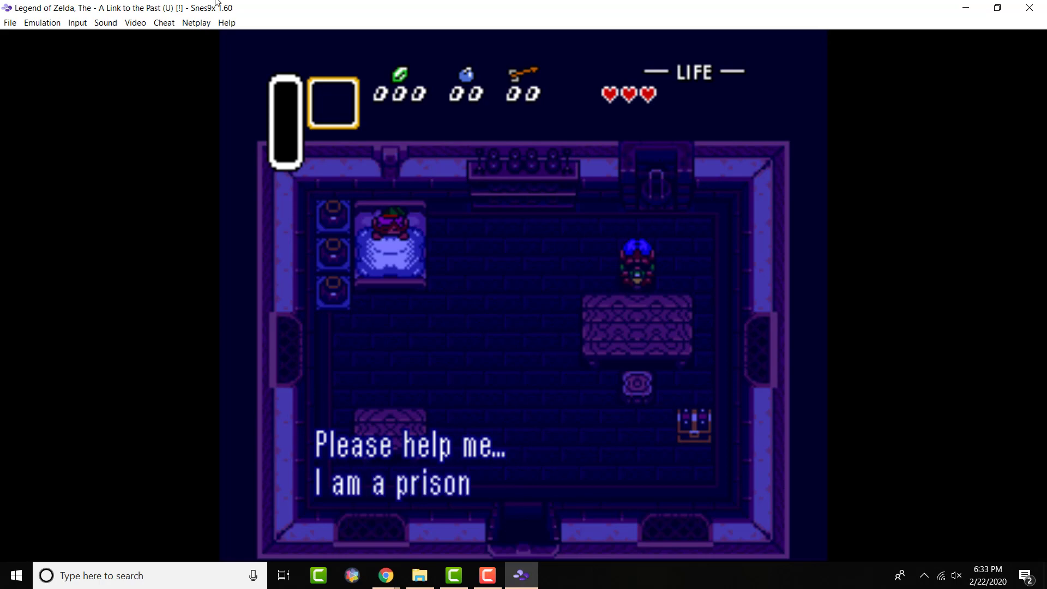
- Examine the Joypad #1 button mappings in the emulator's Input Configuration and accept them
{"action": "left_click", "coordinate": [162, 22]}
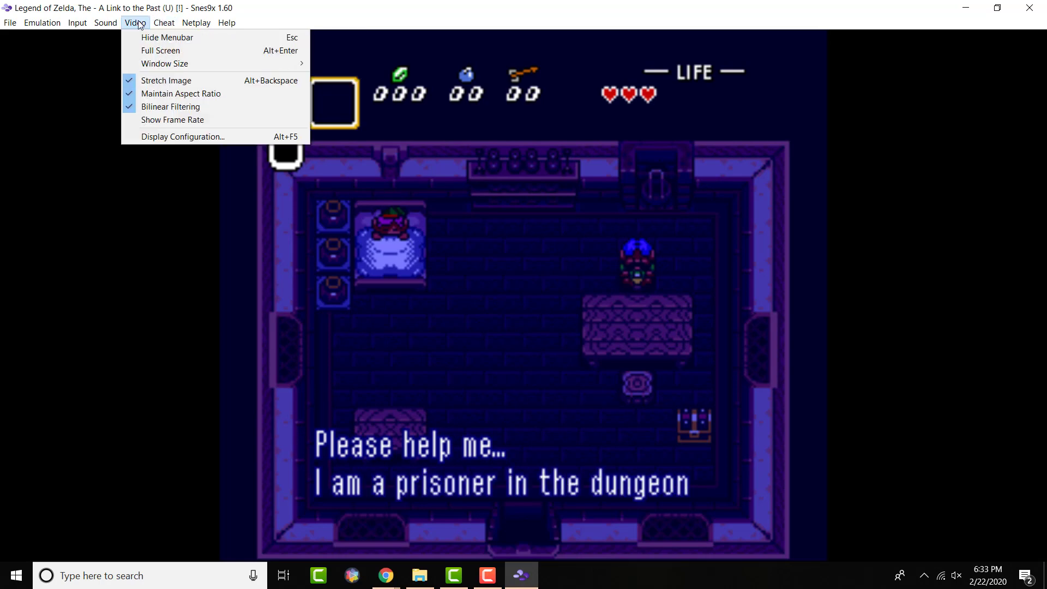
{"action": "mouse_move", "coordinate": [33, 26]}
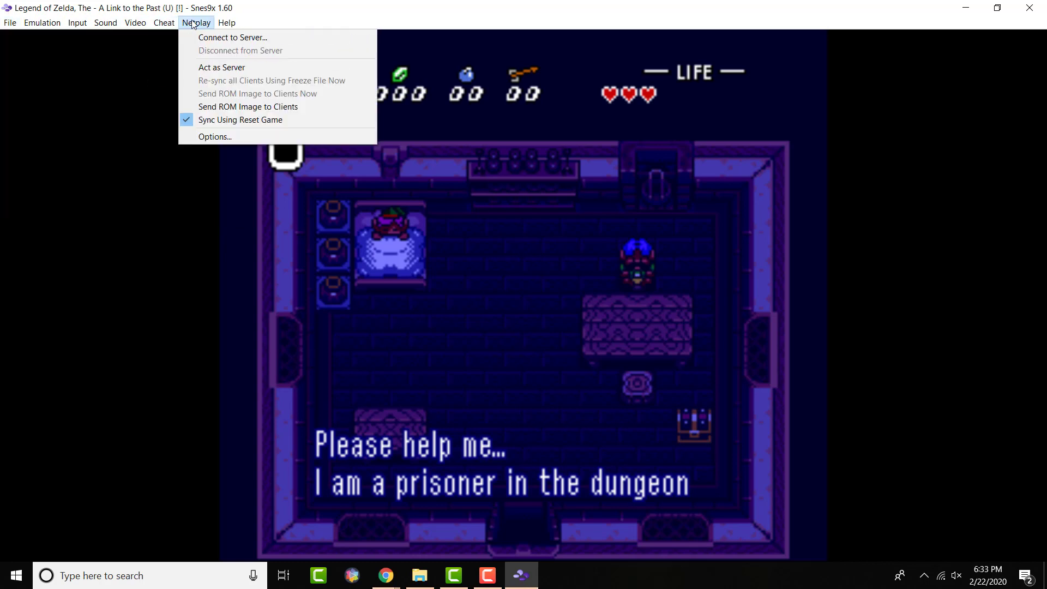
{"action": "mouse_move", "coordinate": [227, 22]}
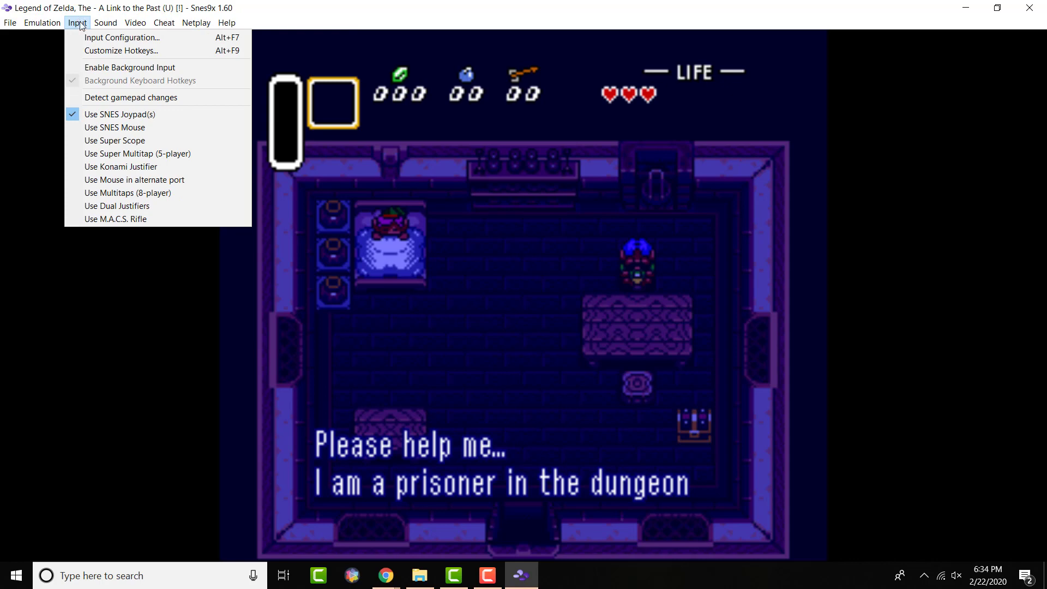
{"action": "left_click", "coordinate": [92, 37]}
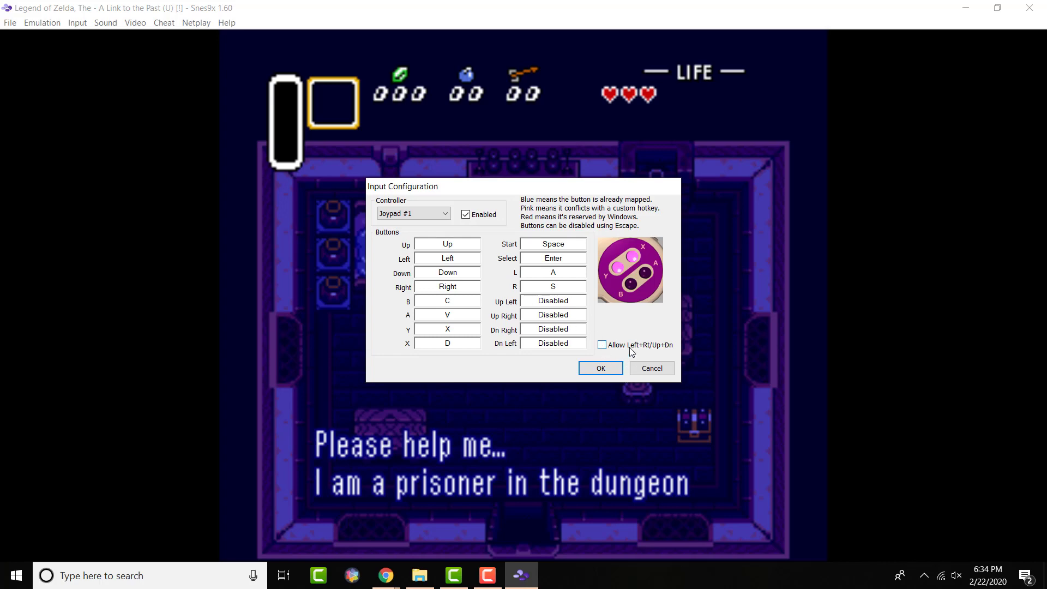
{"action": "left_click", "coordinate": [609, 367]}
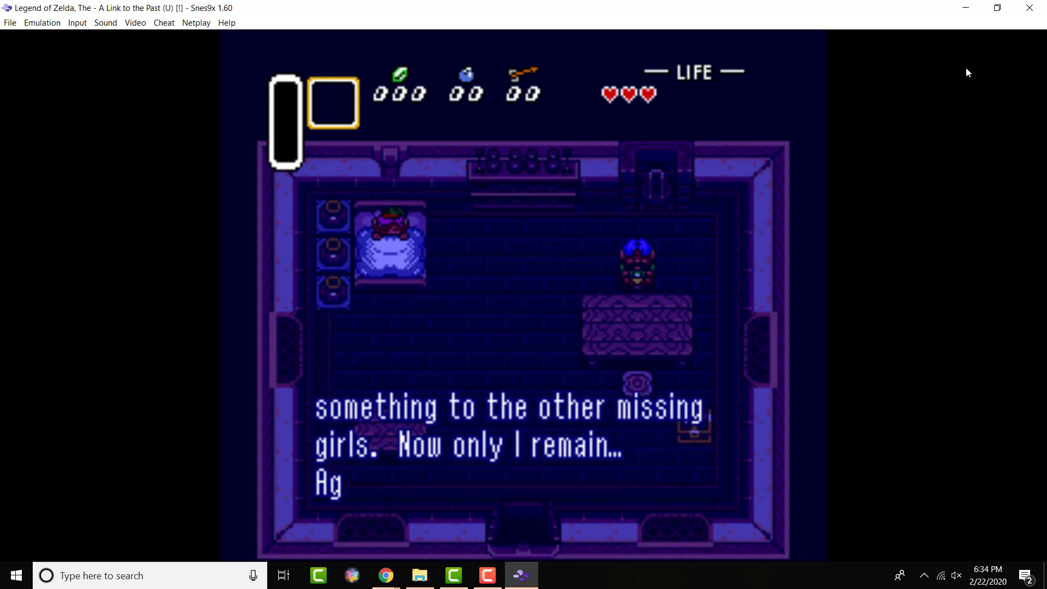
{"action": "left_click", "coordinate": [2, 25]}
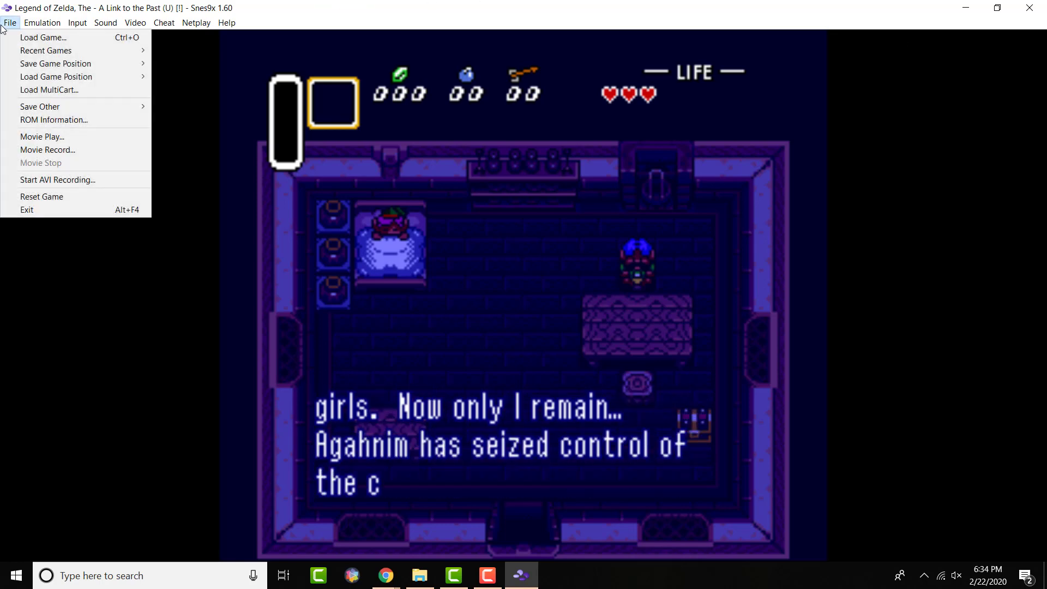
{"action": "left_click", "coordinate": [294, 172]}
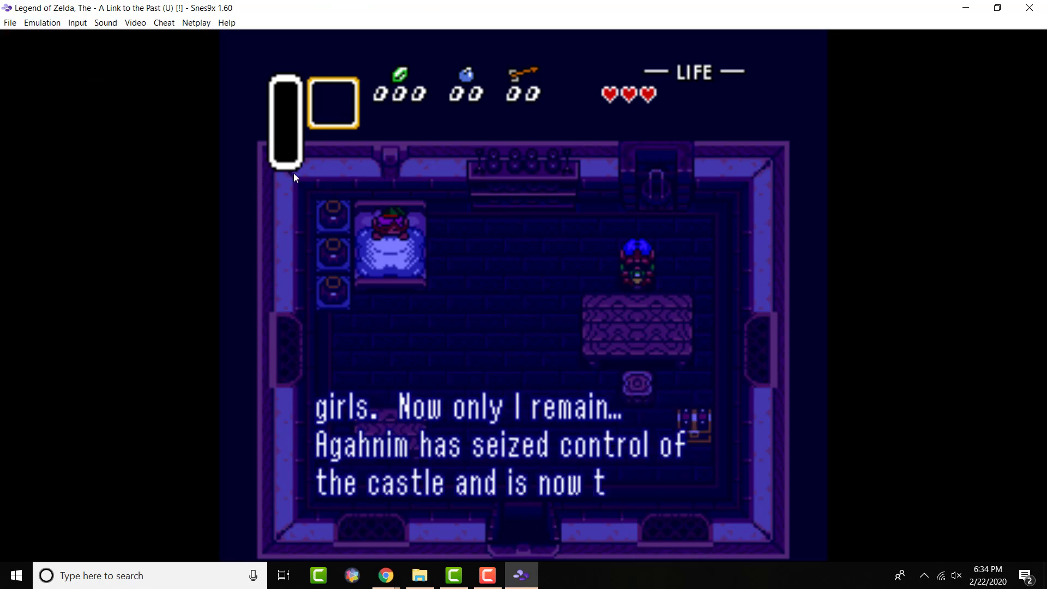